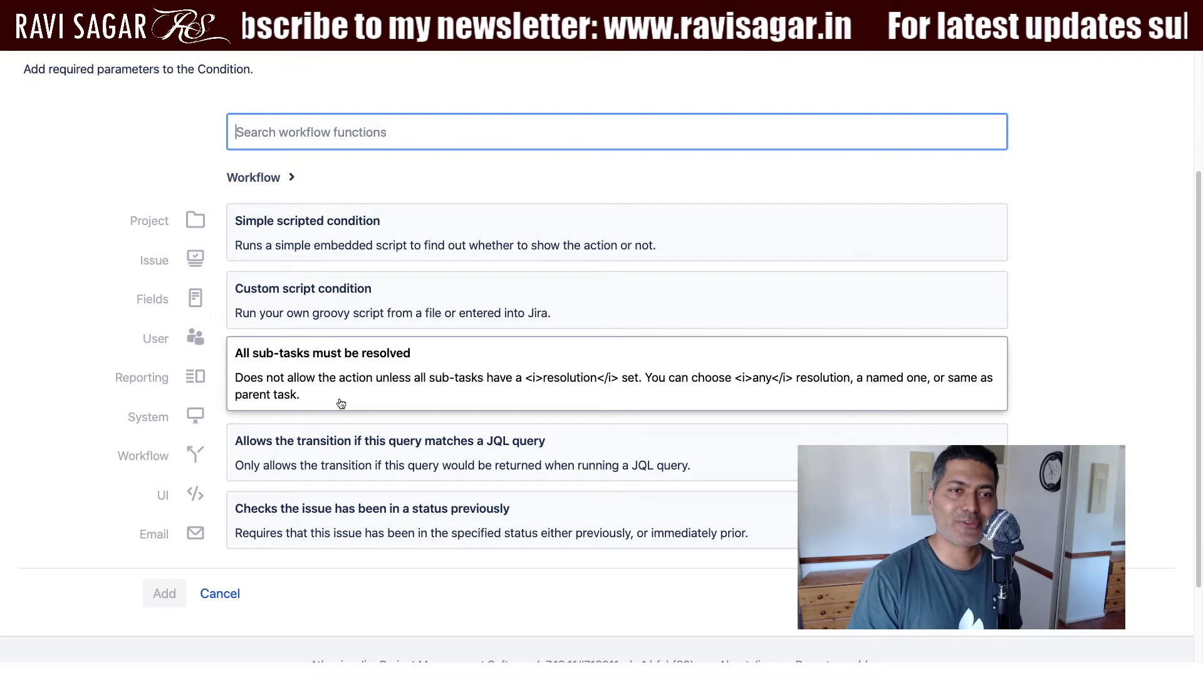
Step: Add a Custom script condition, review the passesCondition binding variable help, and switch to file mode
{"action": "left_click", "coordinate": [368, 302]}
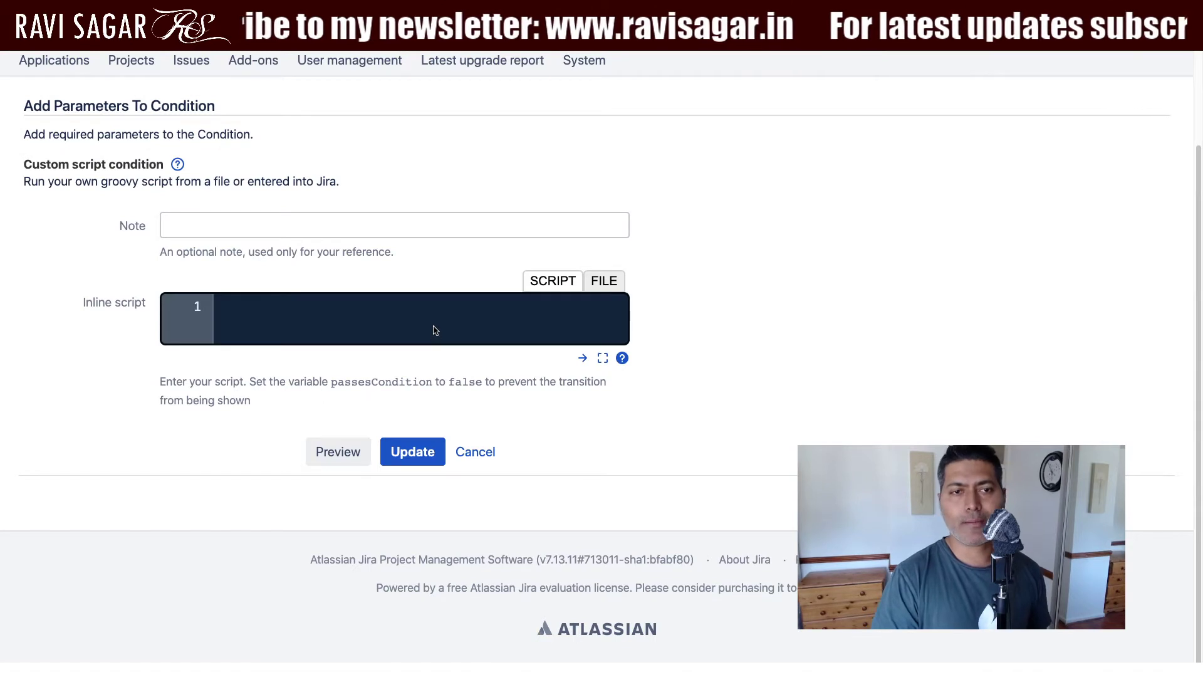
{"action": "left_click", "coordinate": [435, 329]}
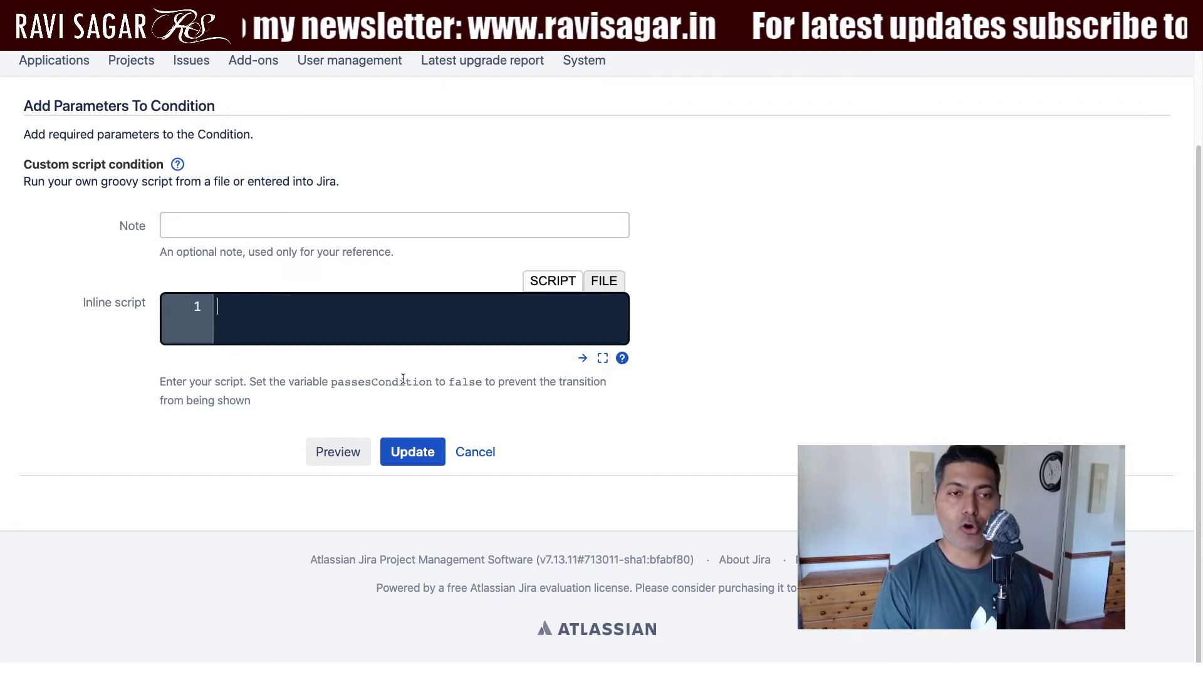
{"action": "double_click", "coordinate": [376, 385]}
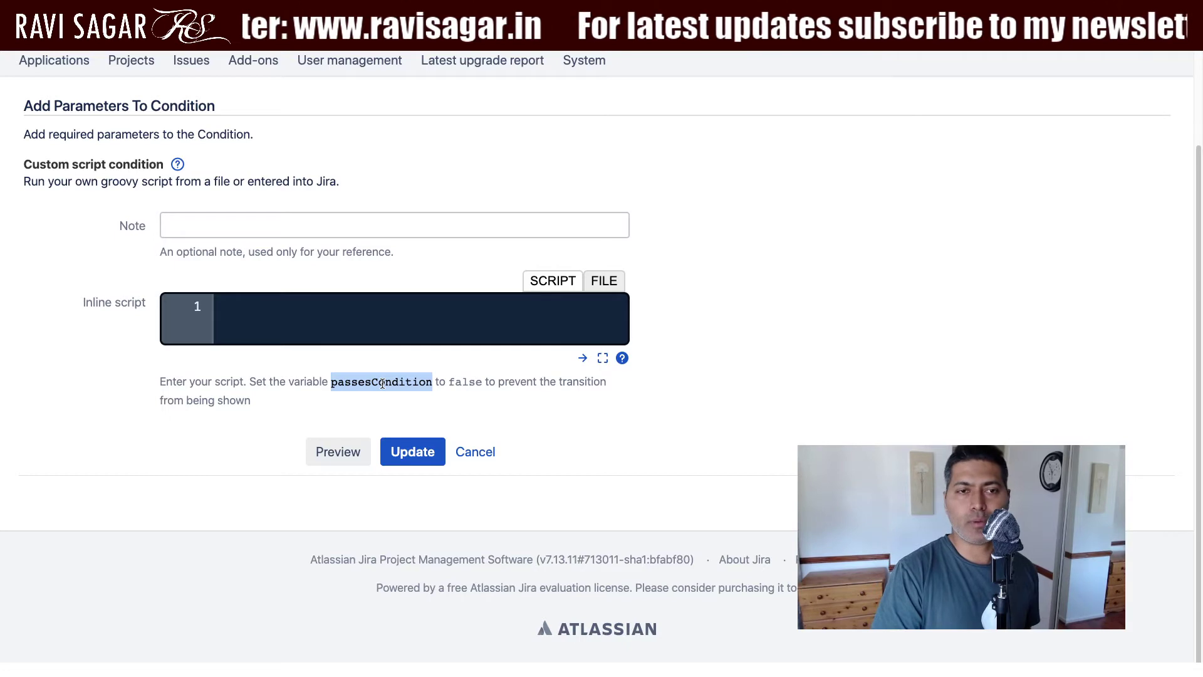
{"action": "left_click", "coordinate": [622, 360]}
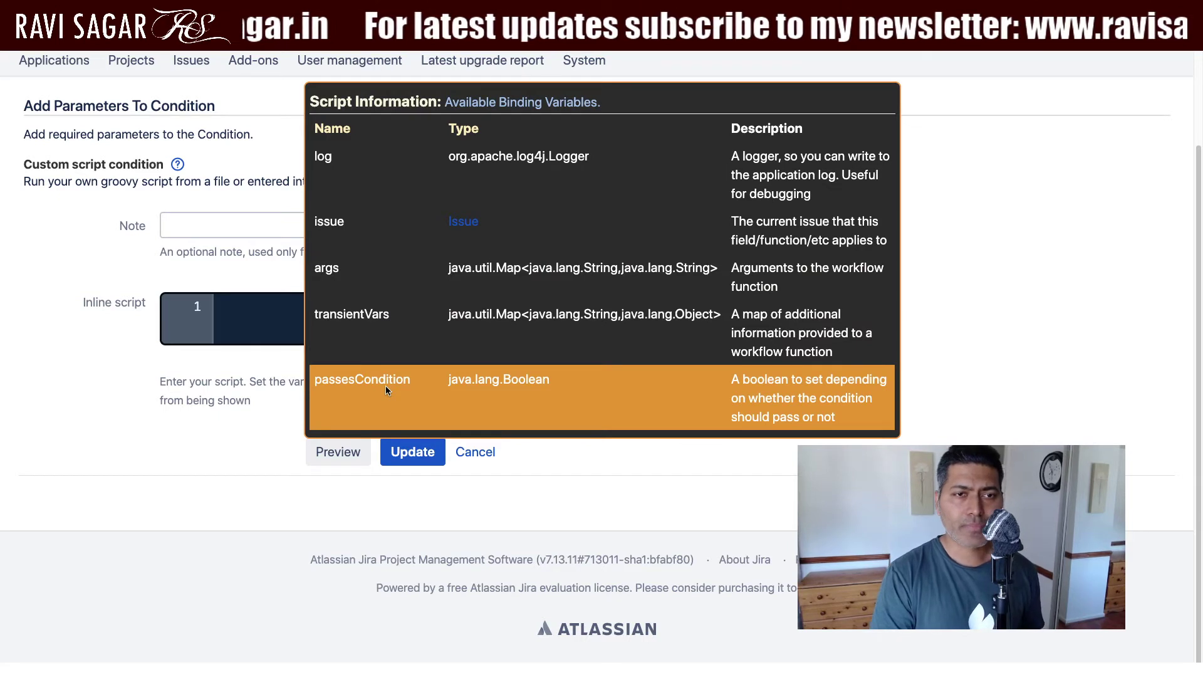
{"action": "left_click", "coordinate": [386, 390]}
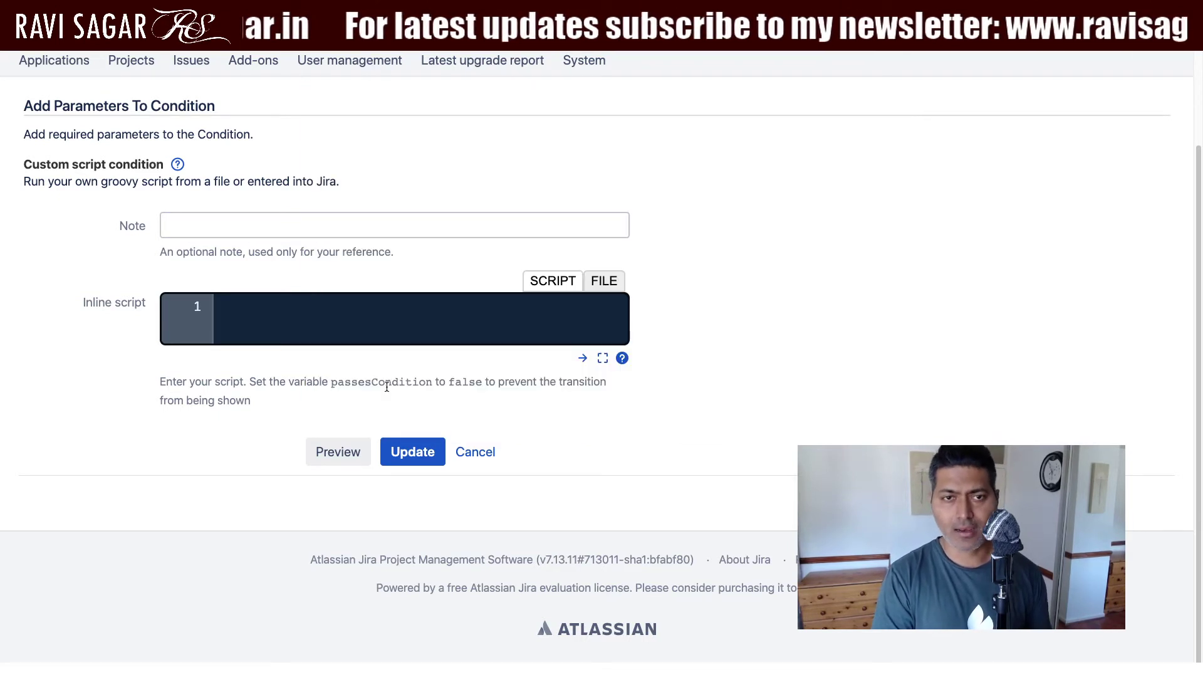
{"action": "left_click", "coordinate": [605, 282]}
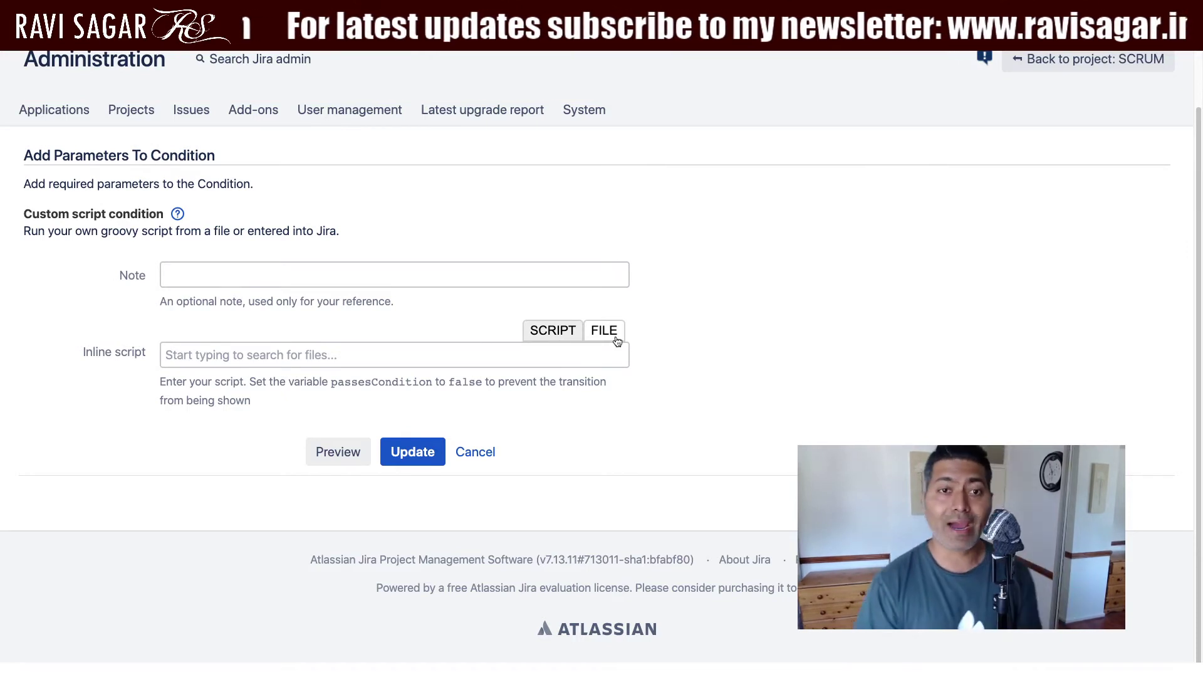
Step: Search 'wor' and select workflowCondition_checkSelectListValue.groovy as the condition's script file
{"action": "left_click", "coordinate": [552, 335]}
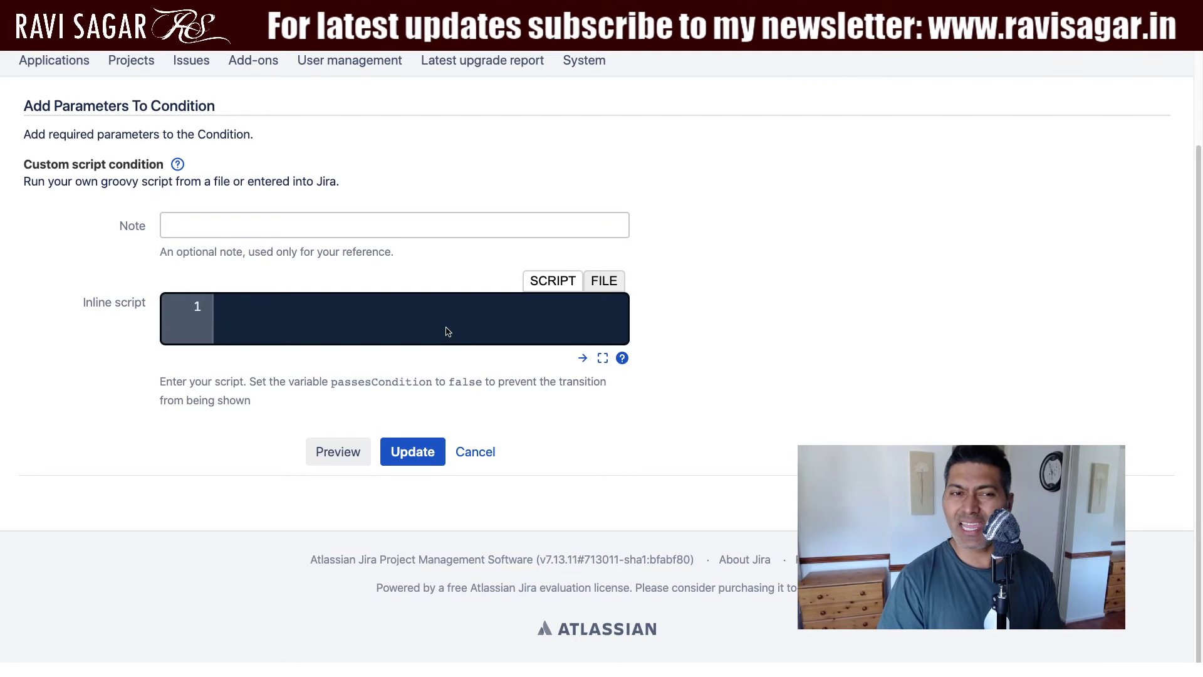
{"action": "left_click", "coordinate": [612, 289]}
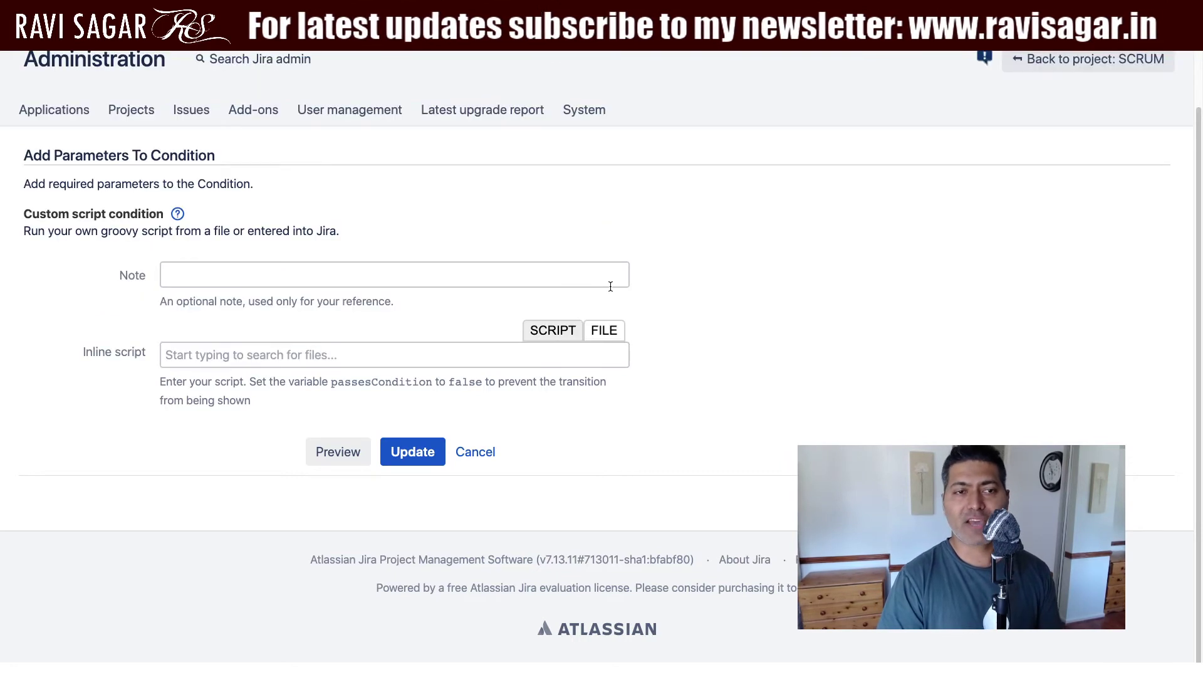
{"action": "left_click", "coordinate": [513, 352]}
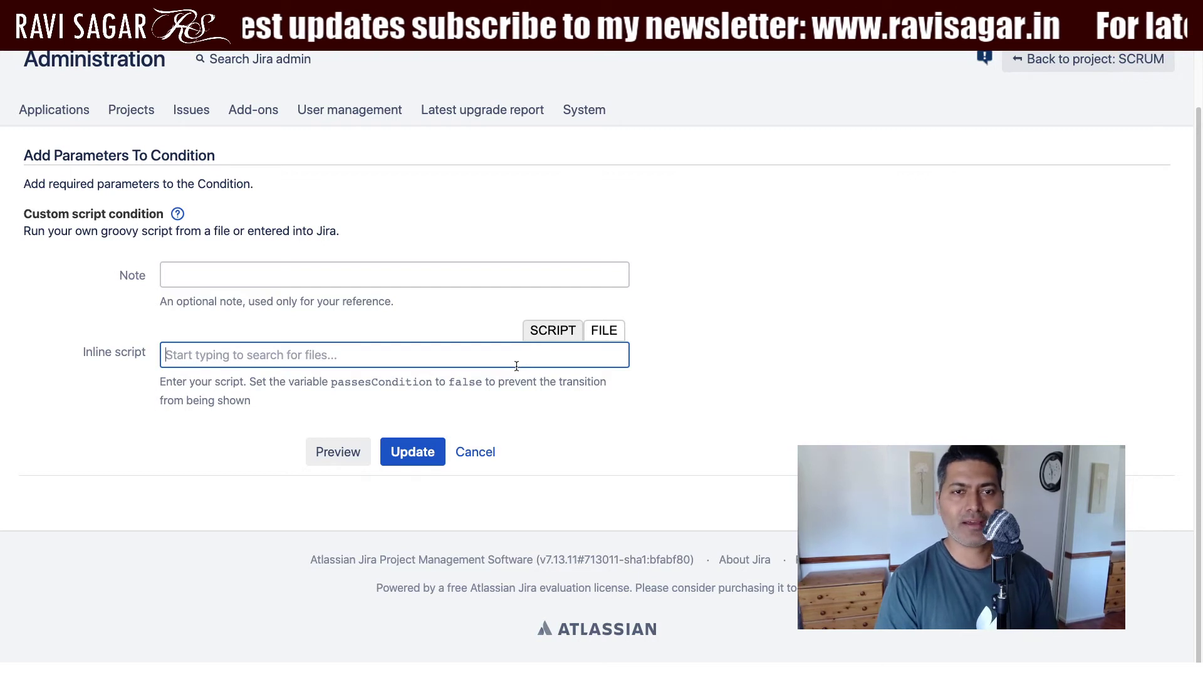
{"action": "type", "text": "wor"}
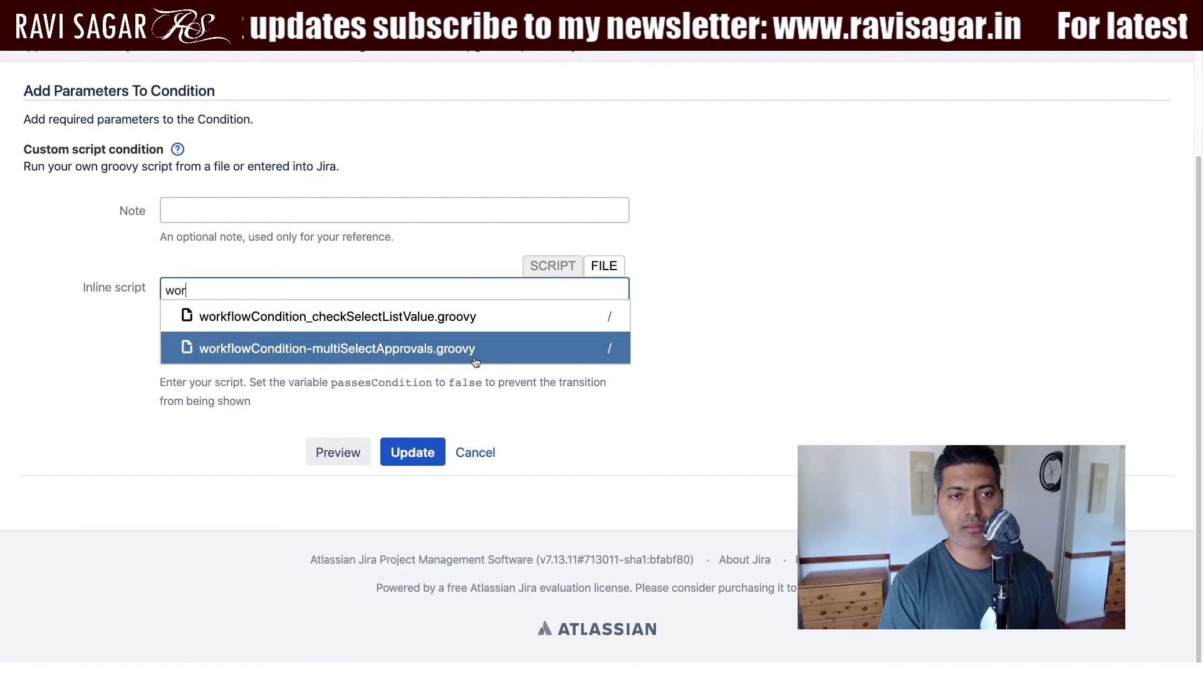
{"action": "left_click", "coordinate": [360, 317]}
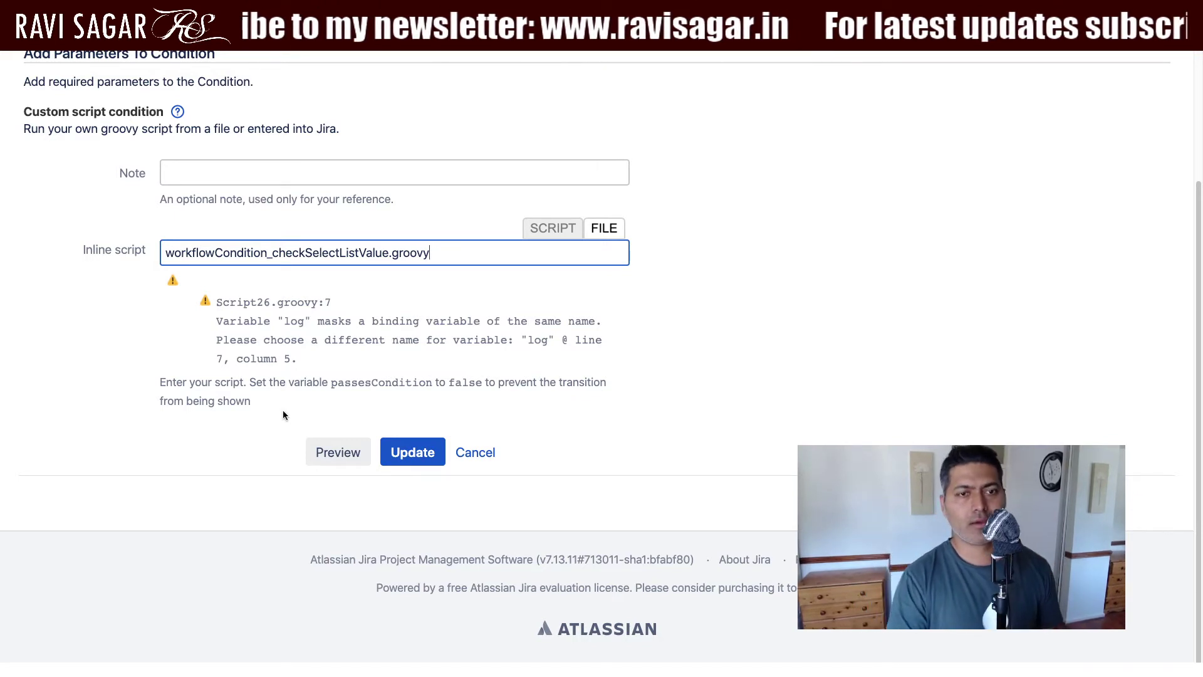
Step: Save the script condition and publish the draft workflow without a backup
{"action": "left_click", "coordinate": [414, 453]}
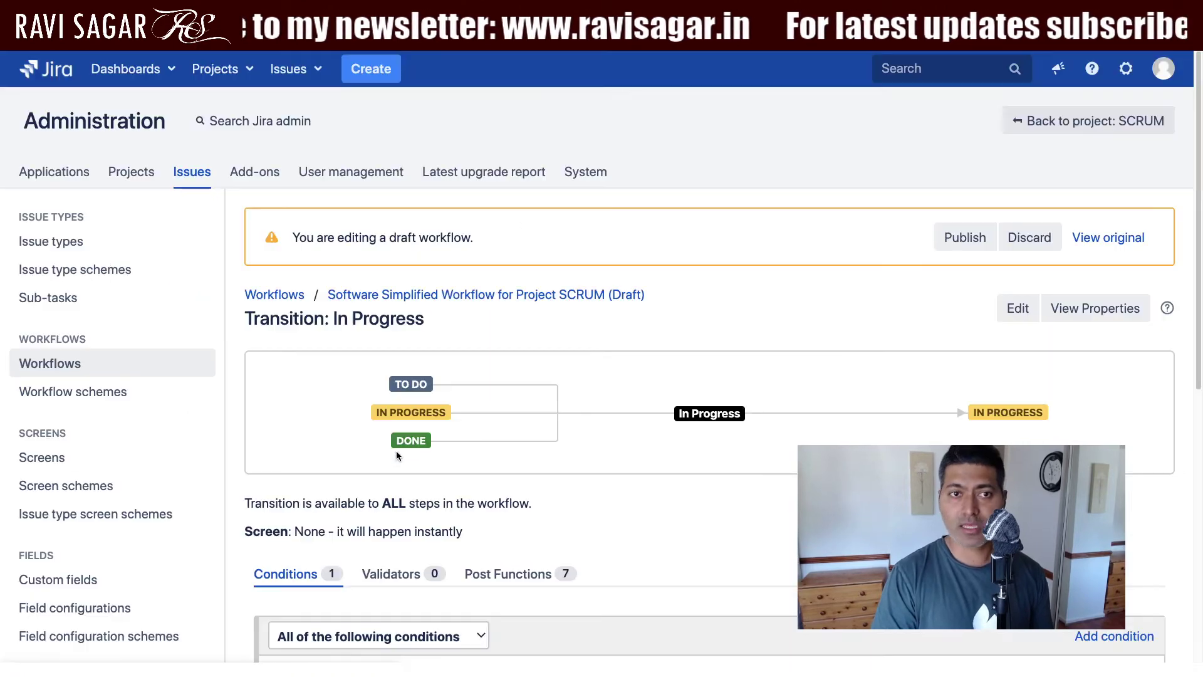
{"action": "left_click", "coordinate": [965, 237]}
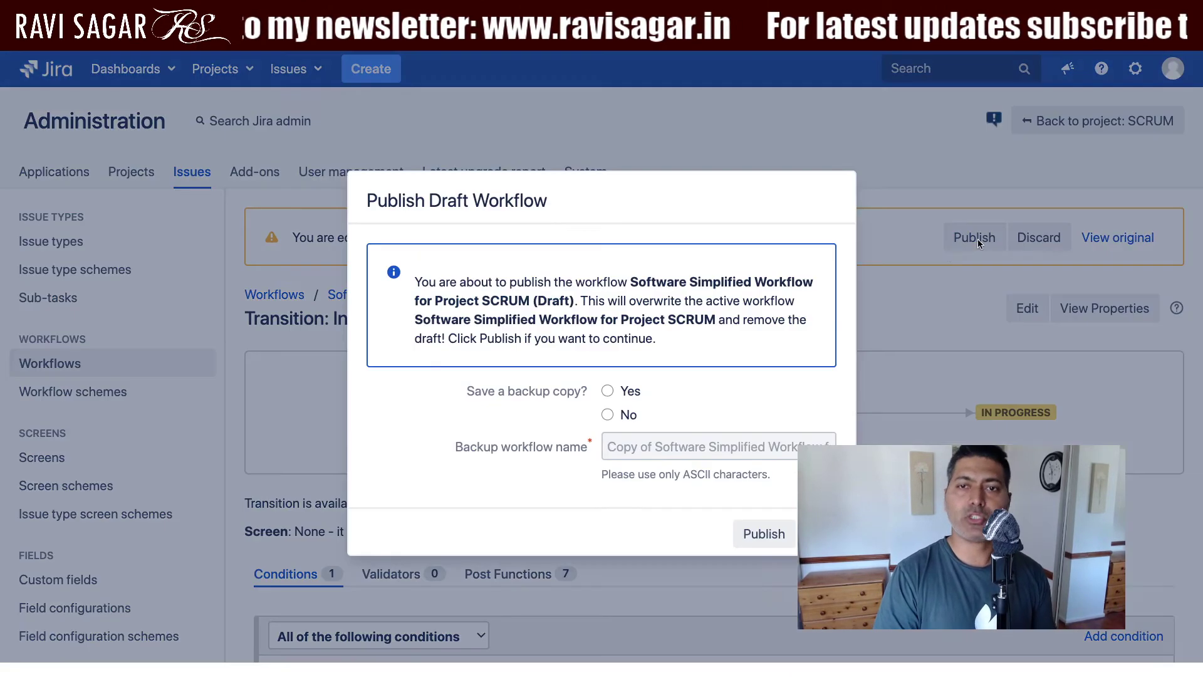
{"action": "left_click", "coordinate": [608, 414]}
{"action": "left_click", "coordinate": [758, 533]}
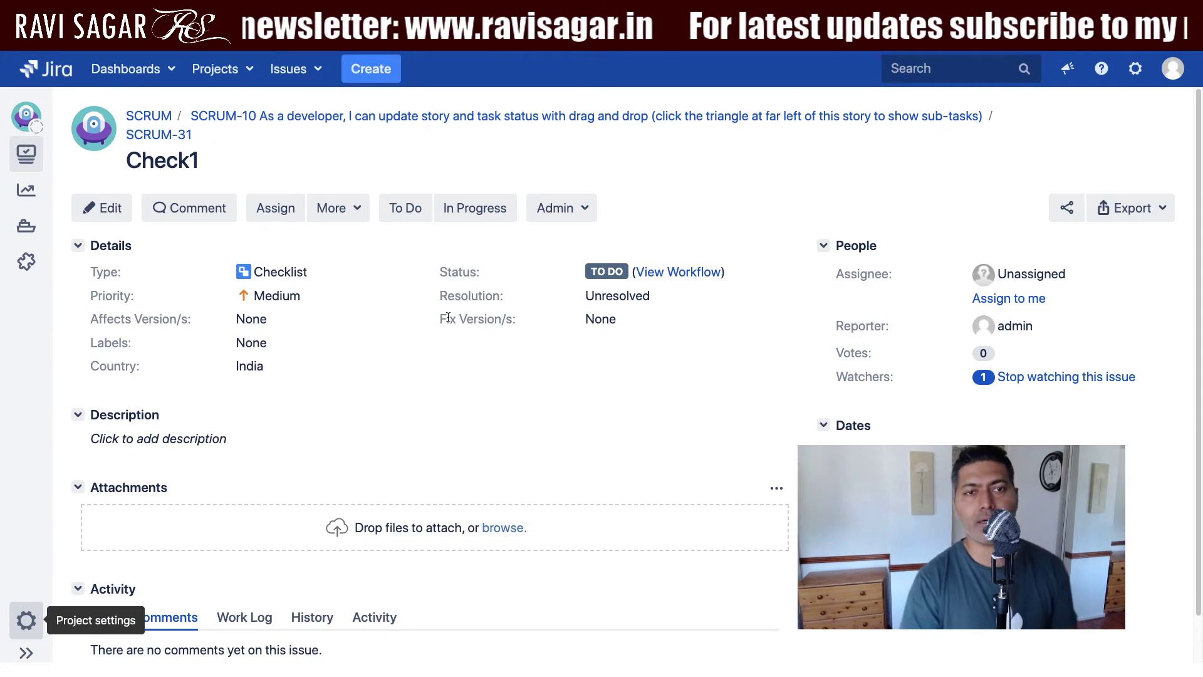
Step: Change the Check1 issue's Country field from India to UK and return to the Groovy script
{"action": "left_click", "coordinate": [273, 370]}
{"action": "left_click", "coordinate": [273, 370]}
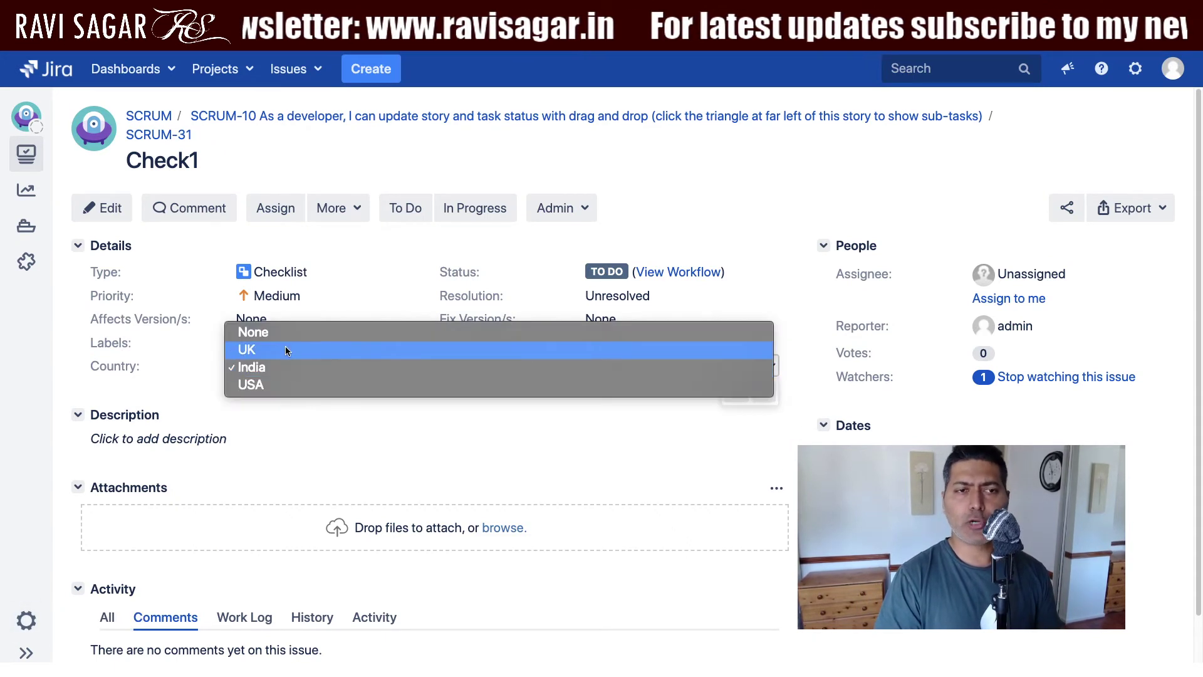
{"action": "left_click", "coordinate": [284, 349]}
{"action": "left_click", "coordinate": [731, 395]}
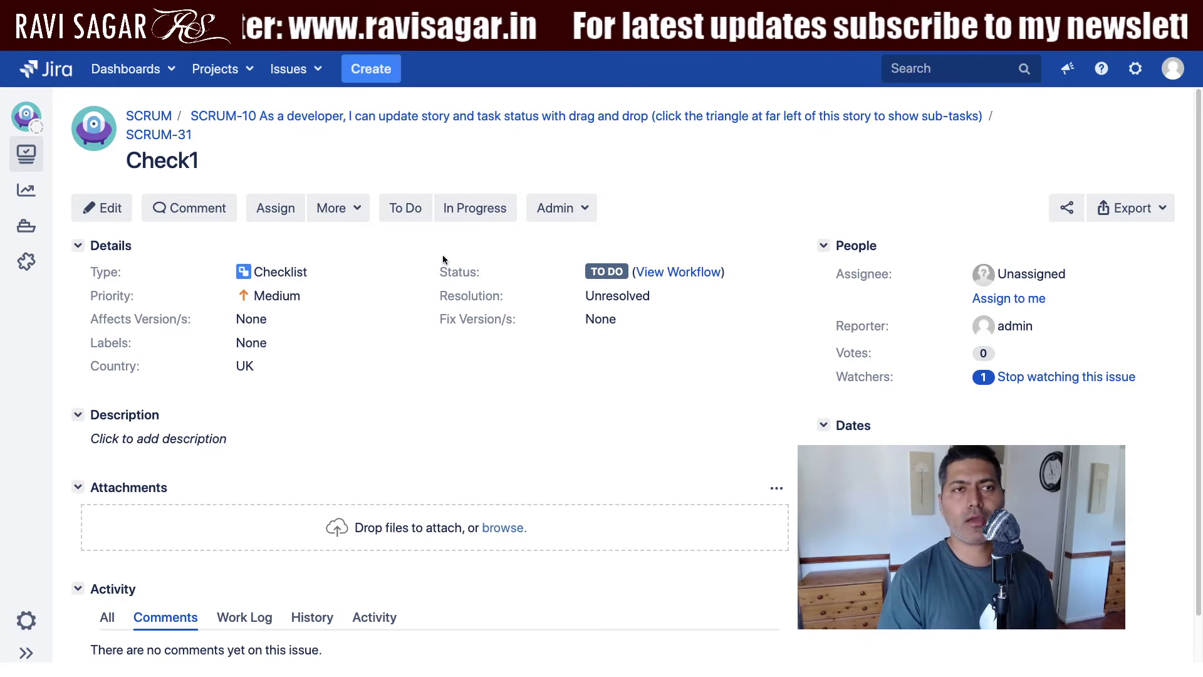
{"action": "key", "text": "ctrl+Left"}
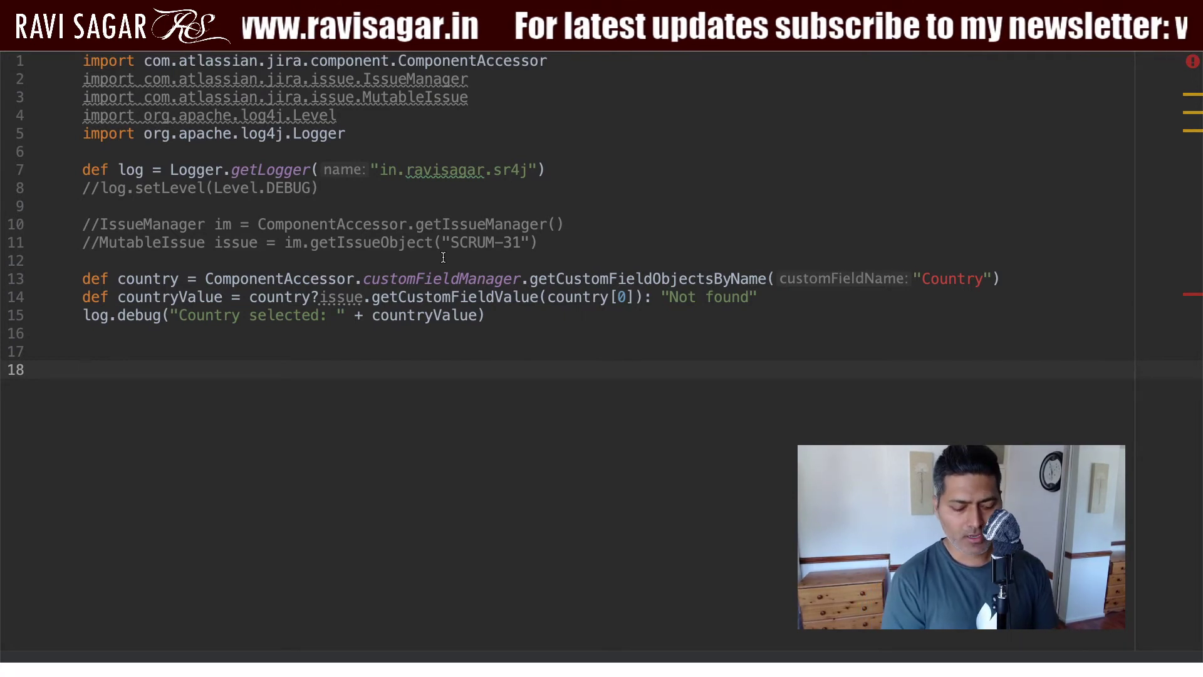
Step: Add 'passesCondition = false' on line 18 as the script's default result
{"action": "type", "text": "passes"}
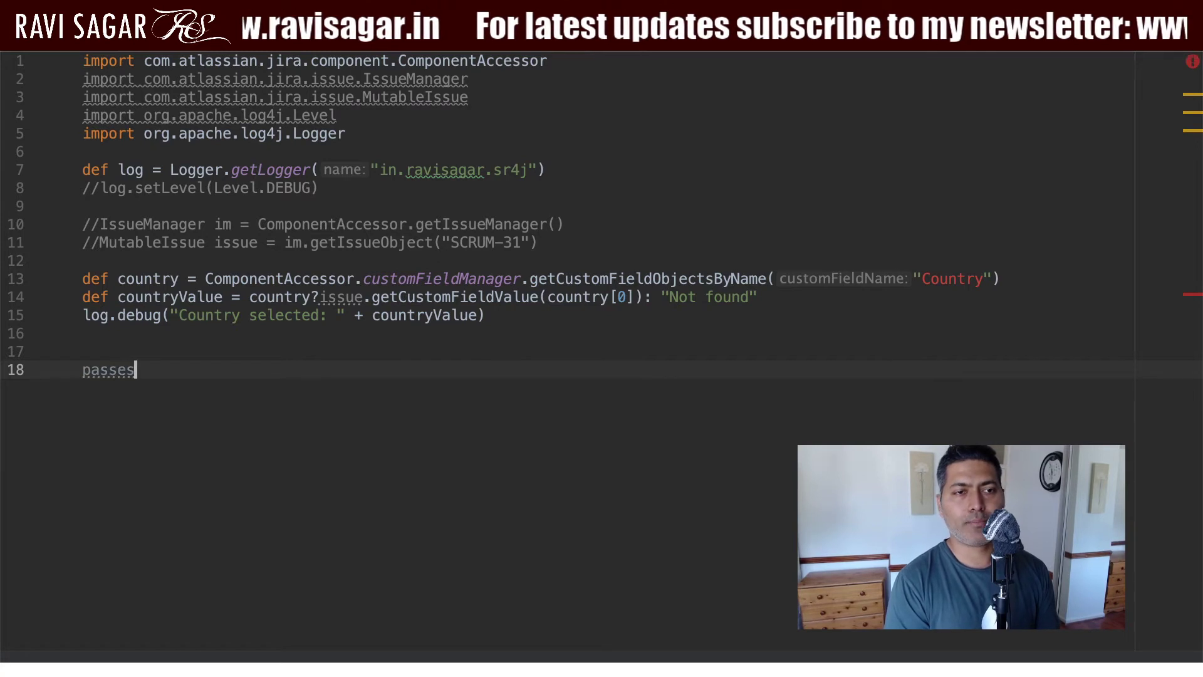
{"action": "type", "text": "Condition "}
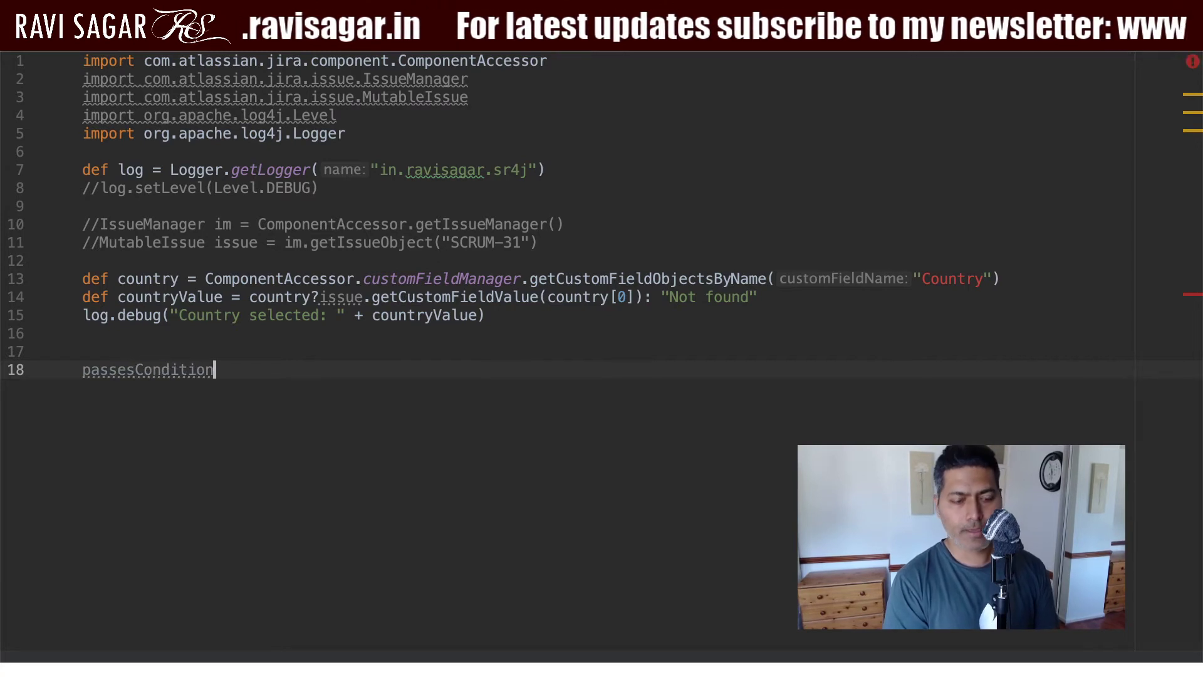
{"action": "type", "text": "= flase"}
{"action": "key", "text": "BackSpace"}
{"action": "key", "text": "BackSpace"}
{"action": "key", "text": "BackSpace"}
{"action": "key", "text": "BackSpace"}
{"action": "type", "text": "alse"}
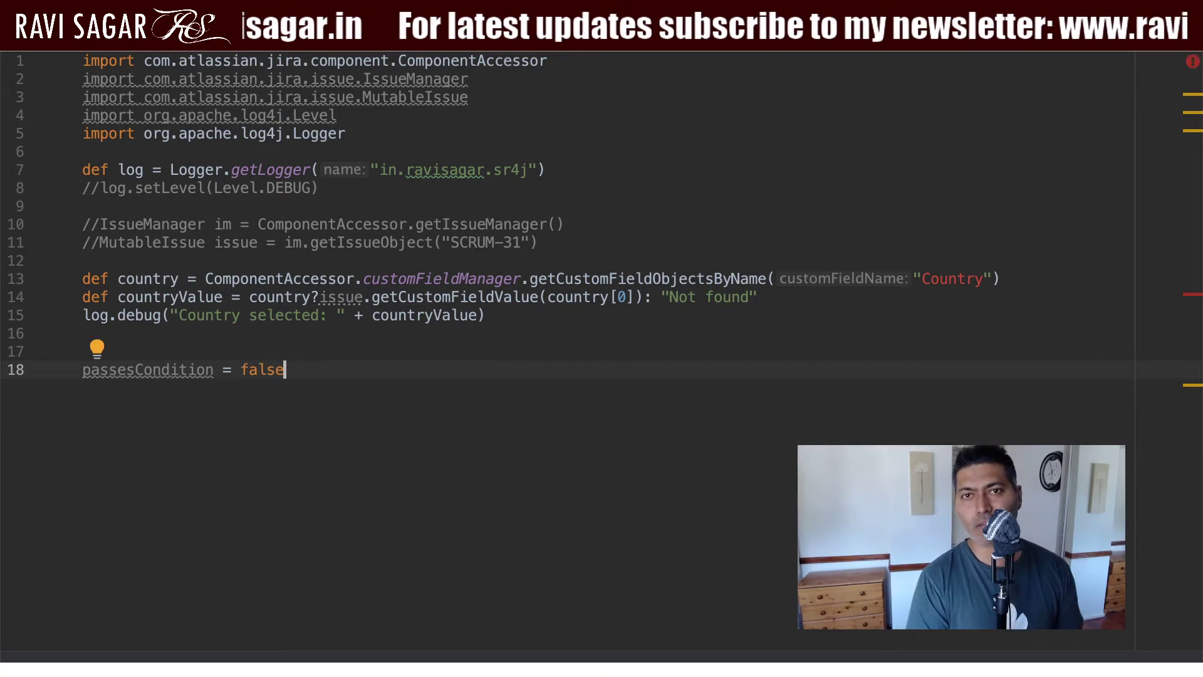
{"action": "key", "text": "Return"}
{"action": "key", "text": "Return"}
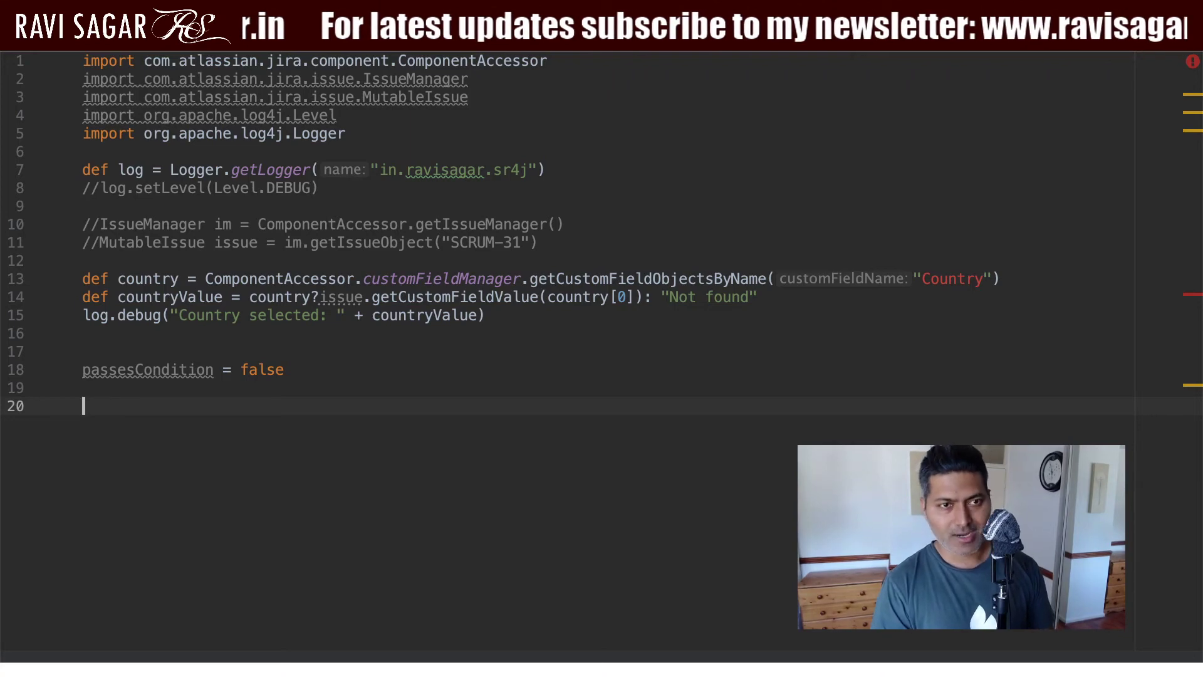
{"action": "key", "text": "ctrl+Right"}
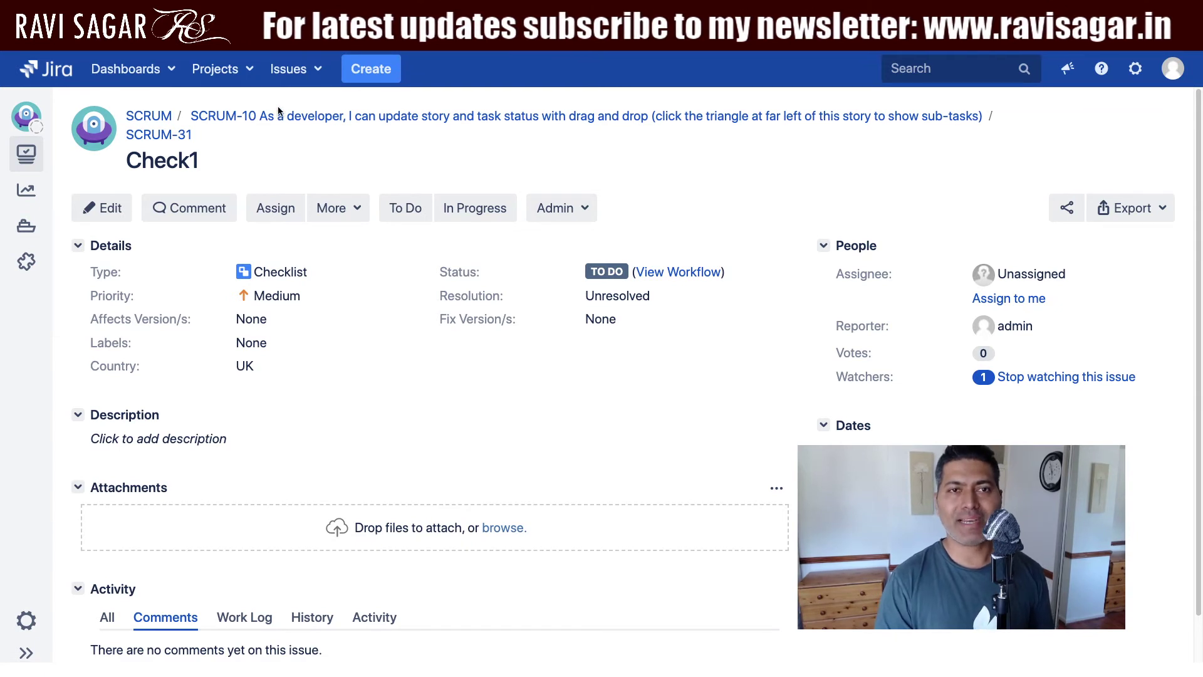
Step: Reload SCRUM-31 to confirm the In Progress transition is gone, then return to IntelliJ
{"action": "key", "text": "super+r"}
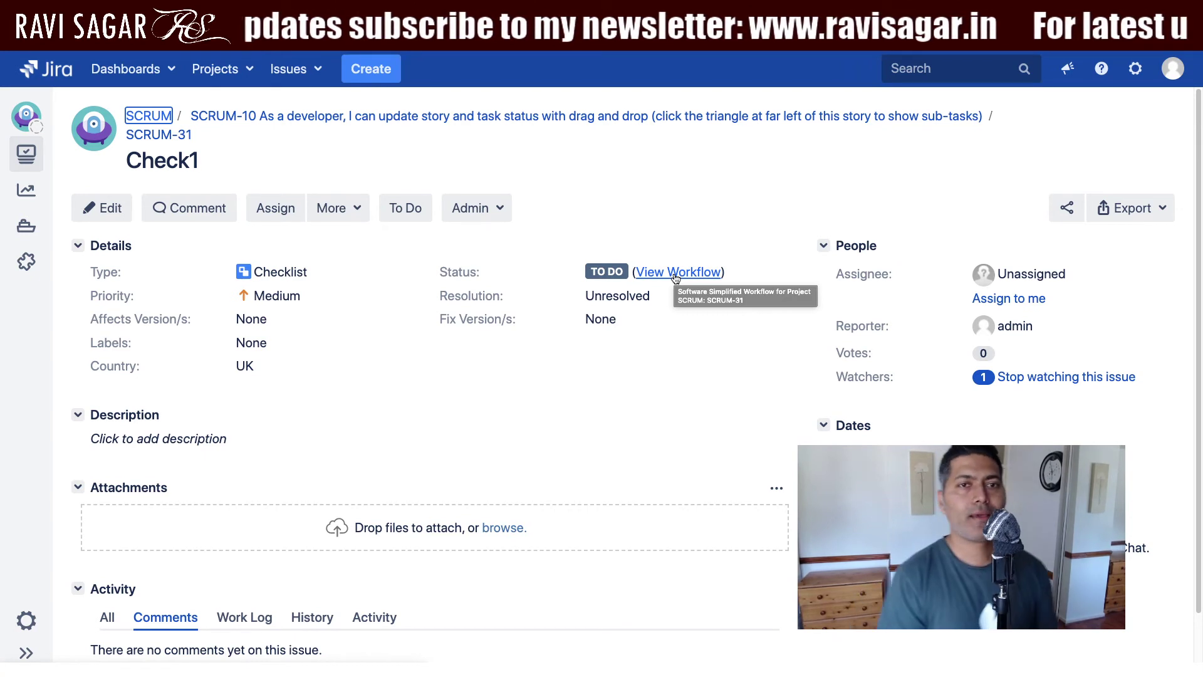
{"action": "key", "text": "alt+Tab"}
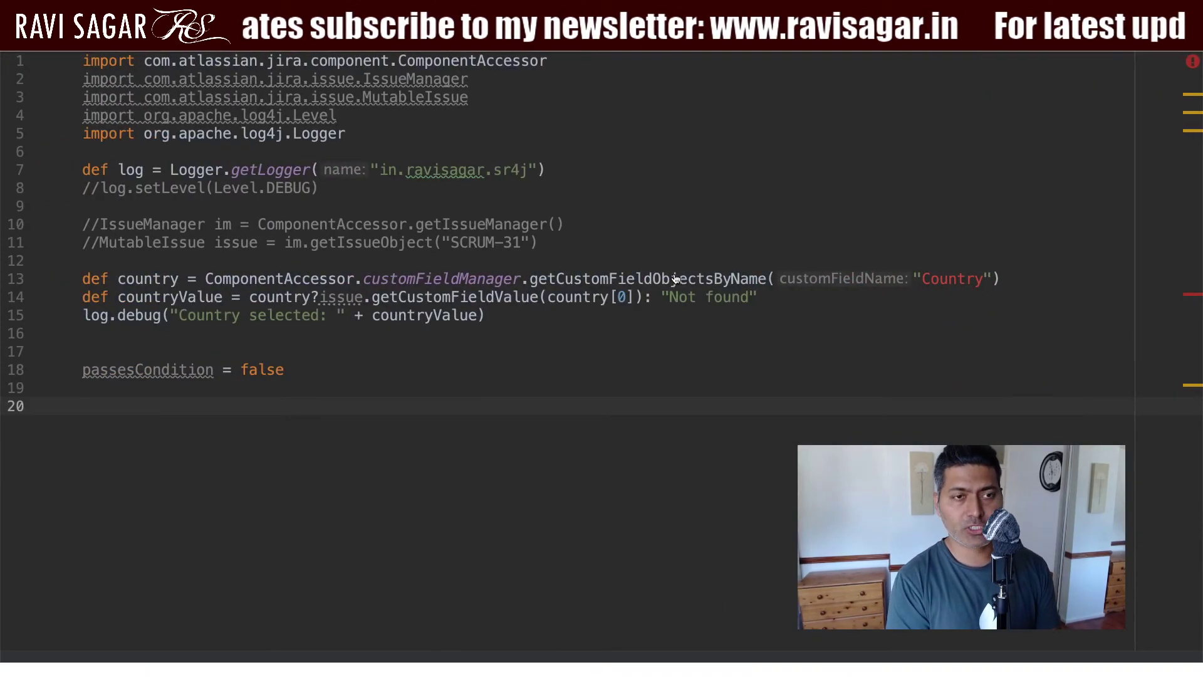
Step: Add an if (countryValue == "India") block on line 20 setting passesCondition = true
{"action": "type", "text": "if ("}
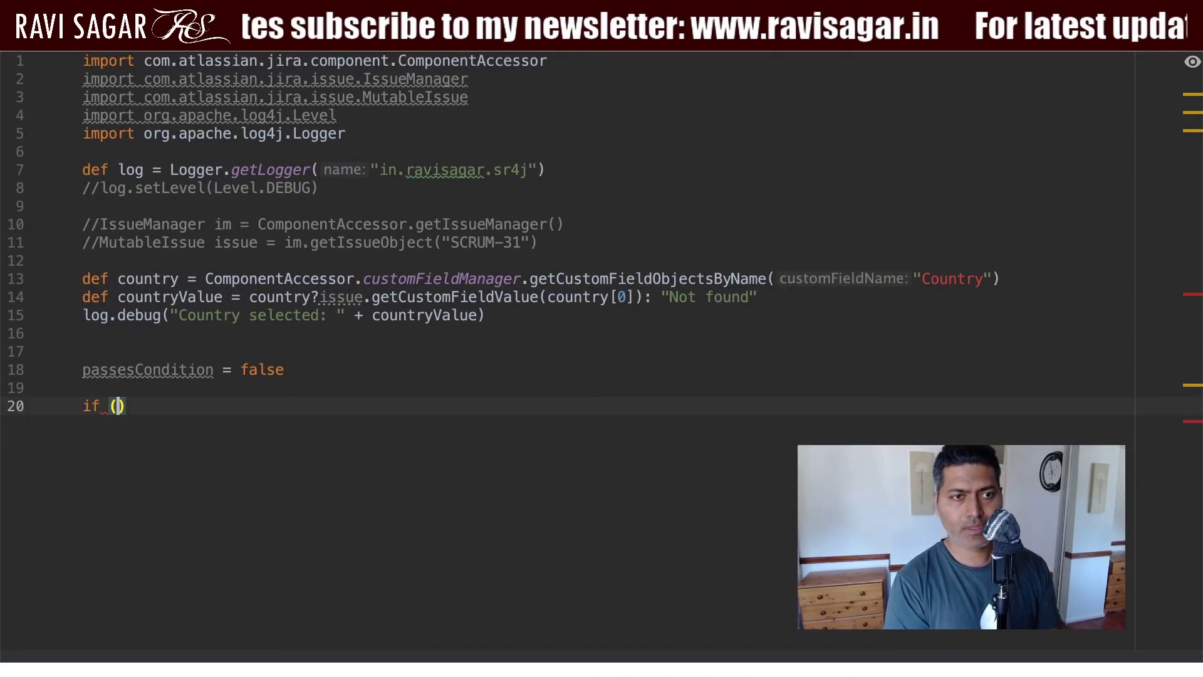
{"action": "type", "text": "cou"}
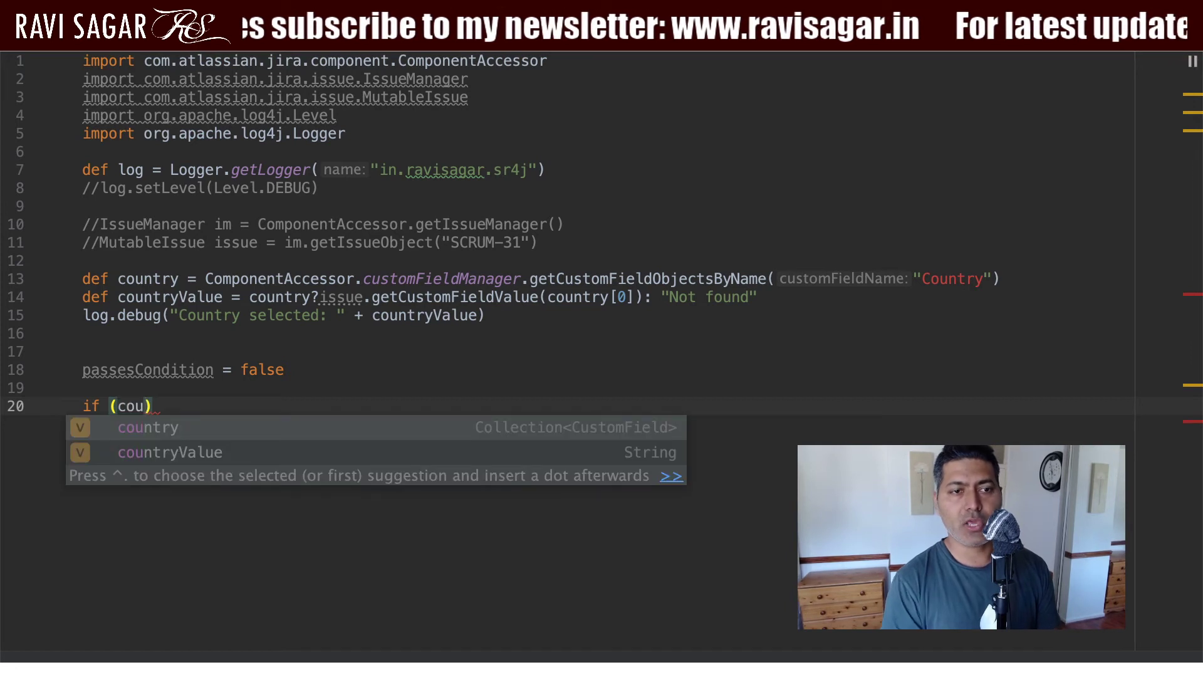
{"action": "key", "text": "Down"}
{"action": "key", "text": "Return"}
{"action": "type", "text": "== "}
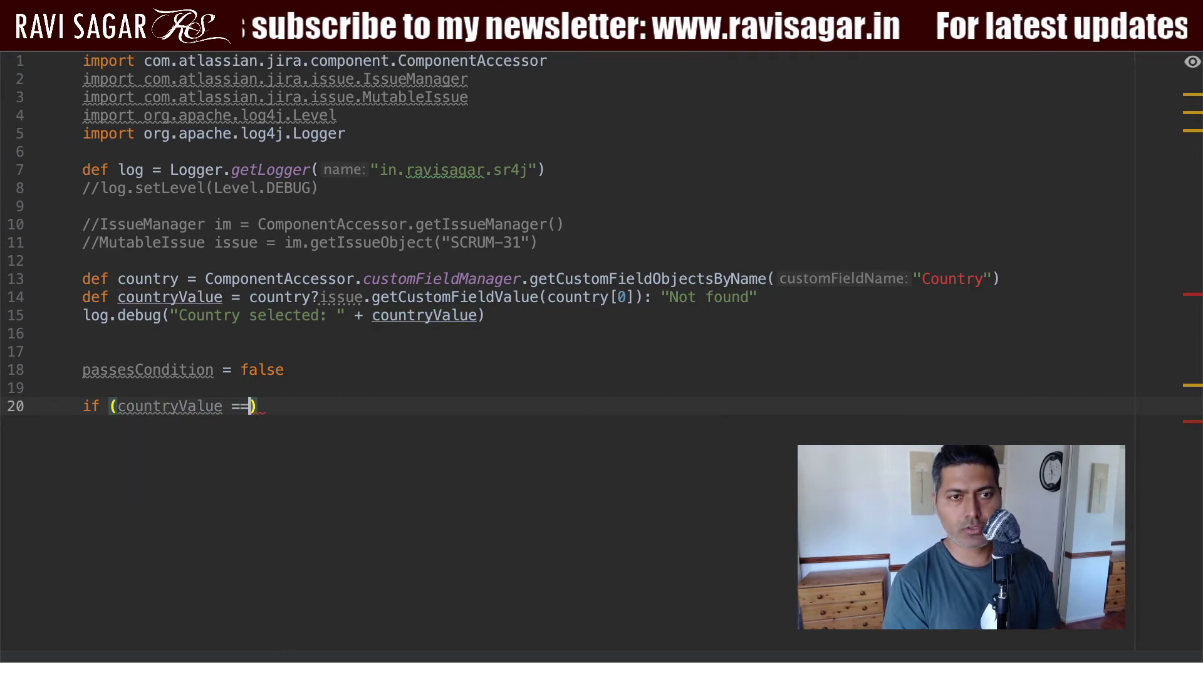
{"action": "type", "text": "\"Indi"}
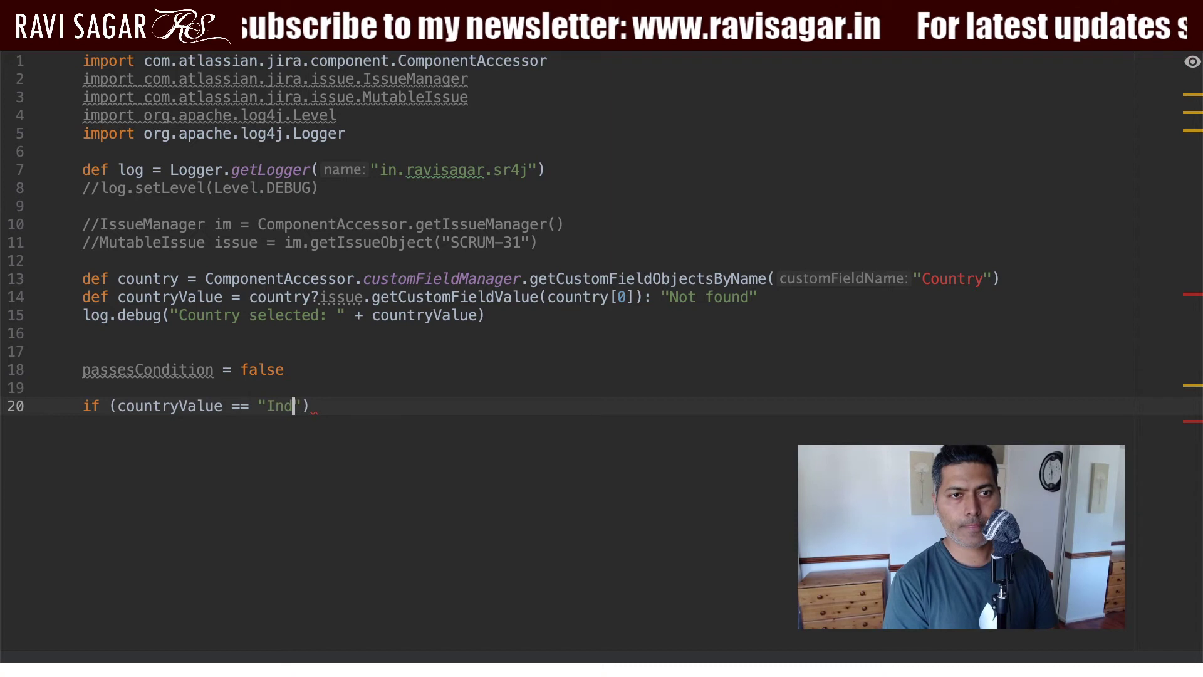
{"action": "type", "text": "a\""}
{"action": "type", "text": "{"}
{"action": "key", "text": "Return"}
{"action": "key", "text": "Return"}
{"action": "type", "text": "pa"}
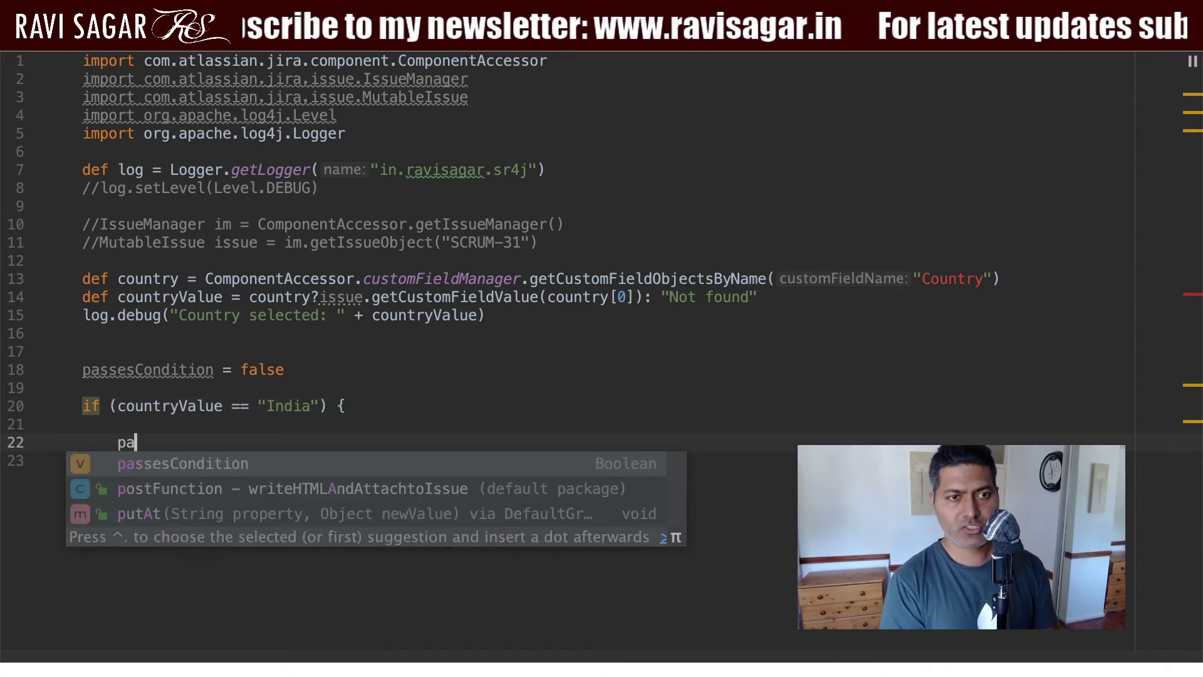
{"action": "type", "text": "ssesCondition = true"}
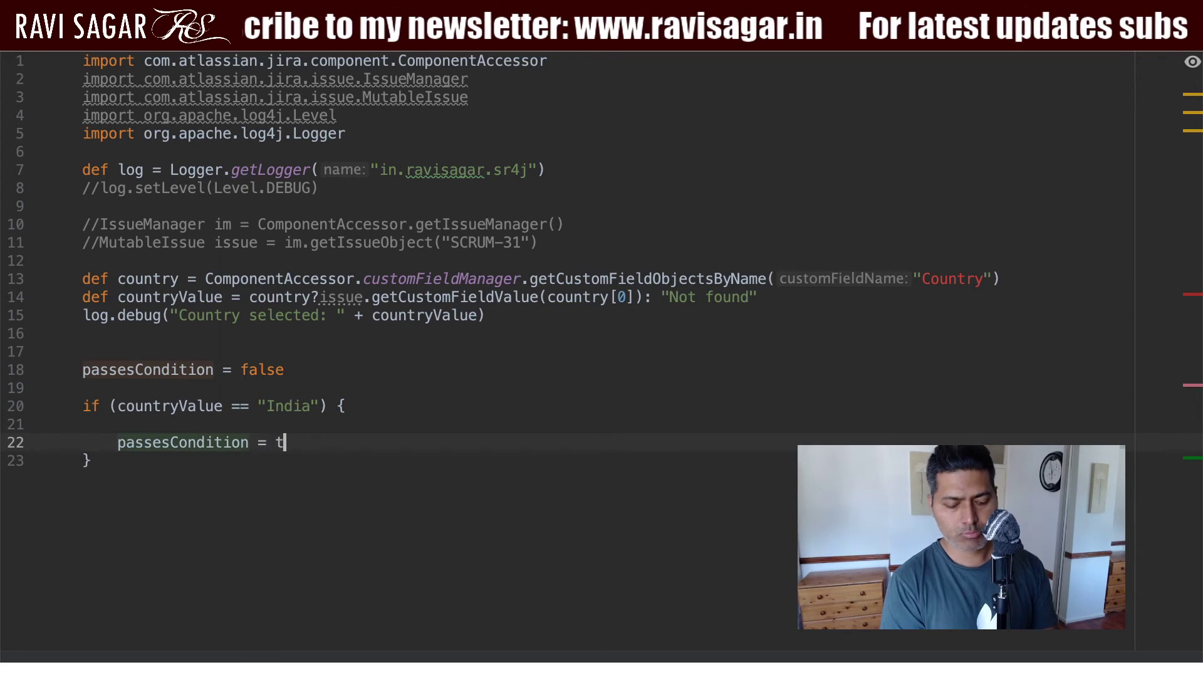
{"action": "left_click", "coordinate": [92, 461]}
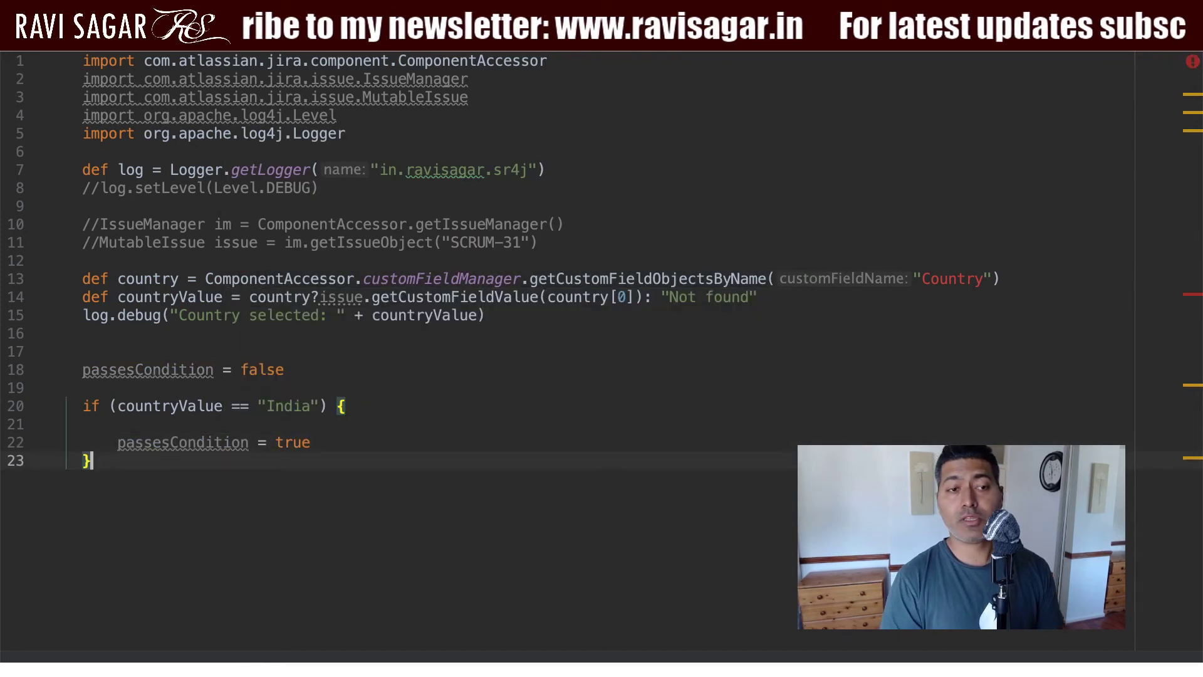
{"action": "key", "text": "Return"}
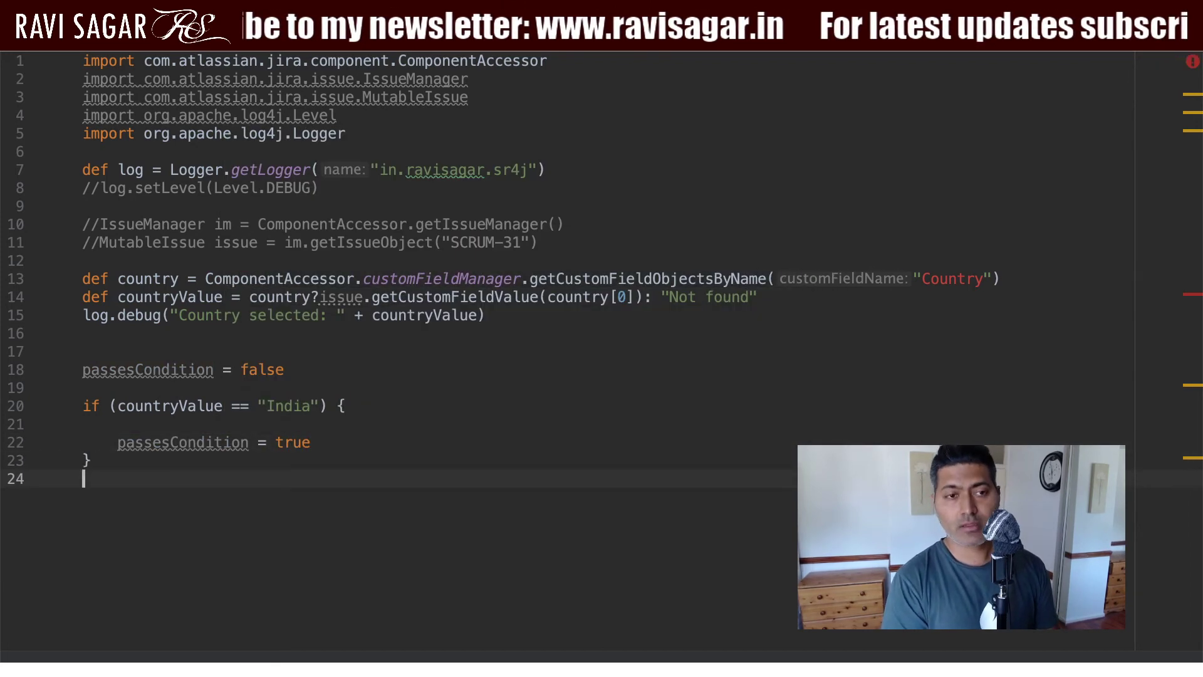